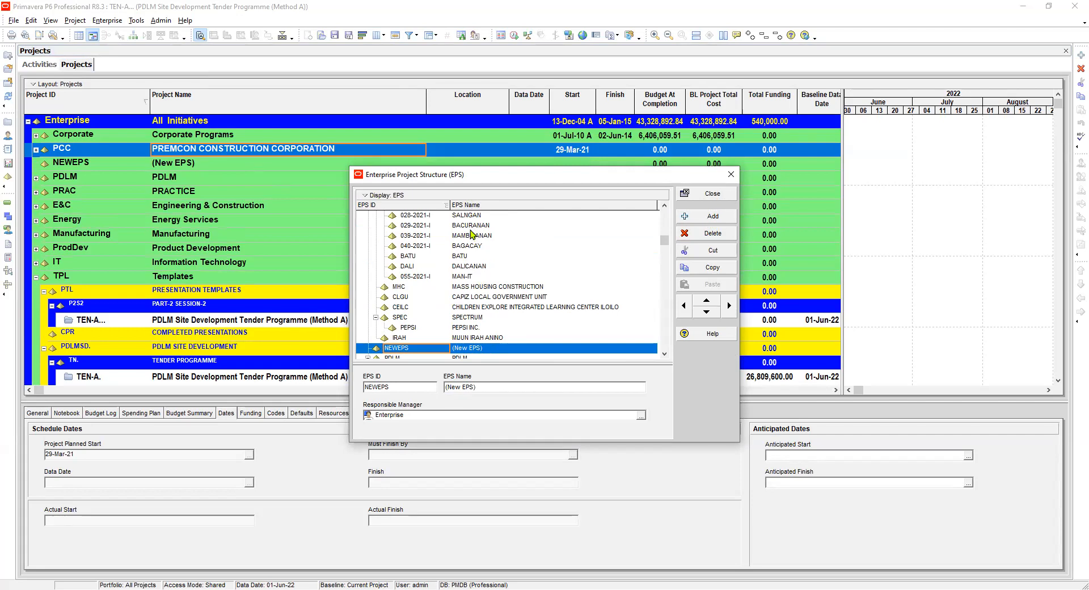
Promote the new EPS element to the top level of the hierarchy and set its EPS ID to EXR.
{"action": "left_click", "coordinate": [685, 309]}
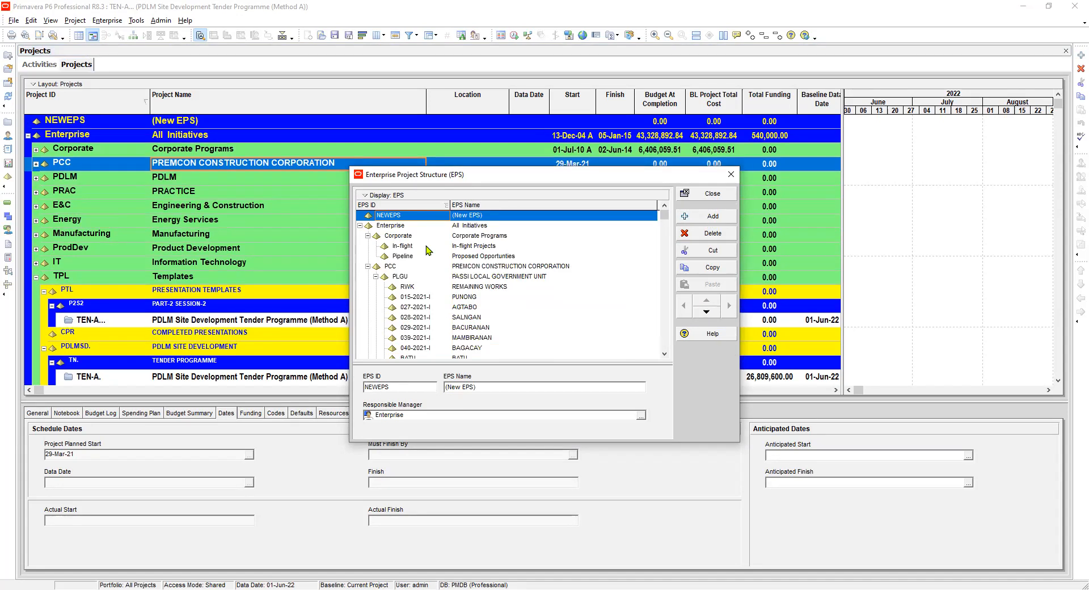
{"action": "left_click", "coordinate": [410, 216]}
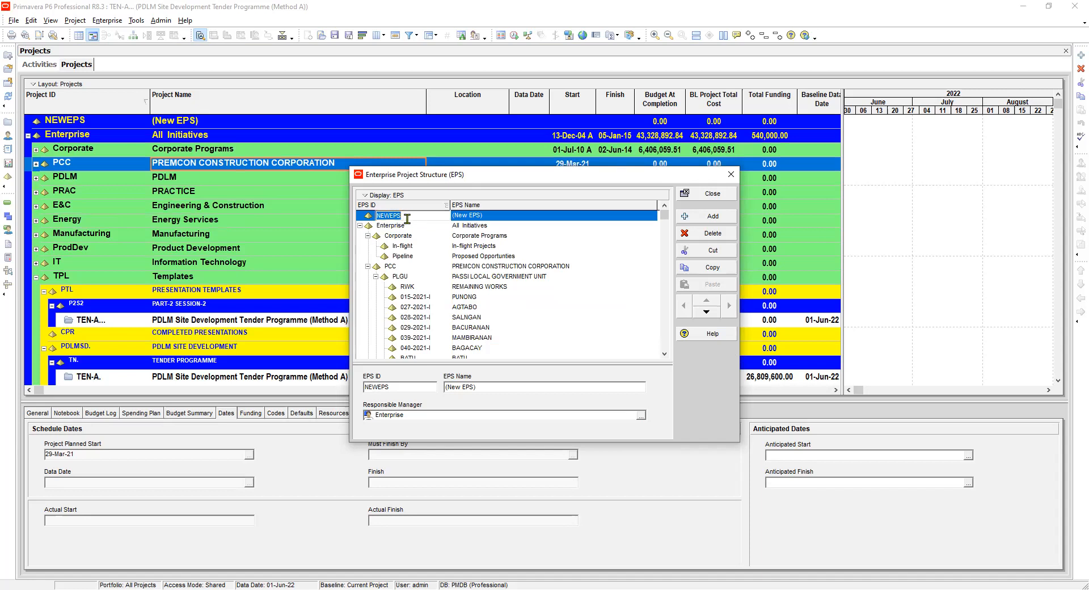
{"action": "type", "text": "ex"}
{"action": "key", "text": "BackSpace"}
{"action": "key", "text": "BackSpace"}
{"action": "type", "text": "exr"}
{"action": "type", "text": "EXR"}
{"action": "key", "text": "Tab"}
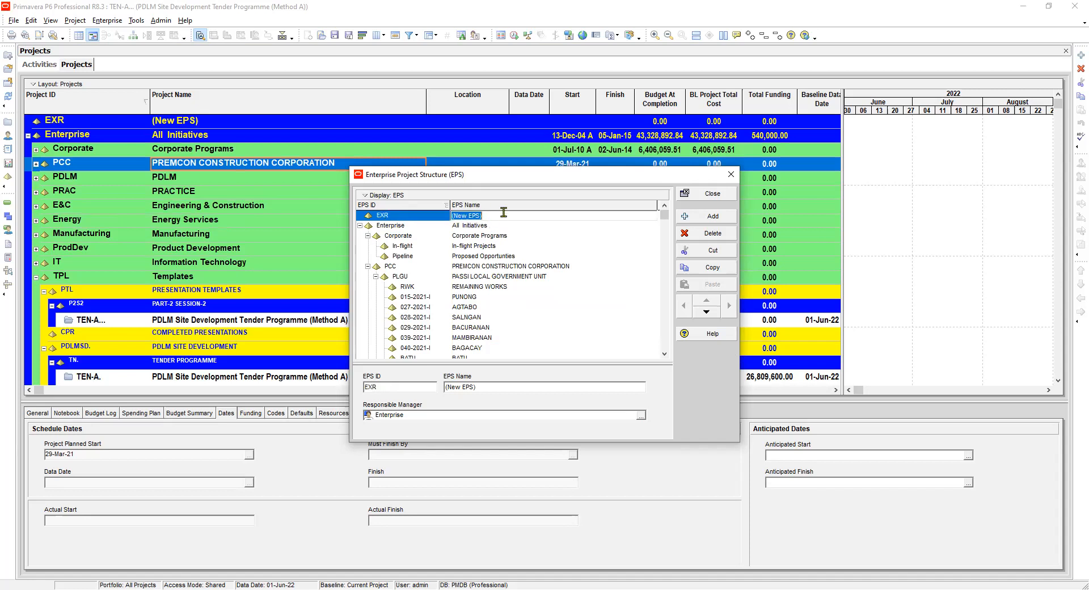
Set the EPS name of the EXR element to EXERCISE.
{"action": "type", "text": "EXERCISE"}
{"action": "left_click", "coordinate": [474, 229]}
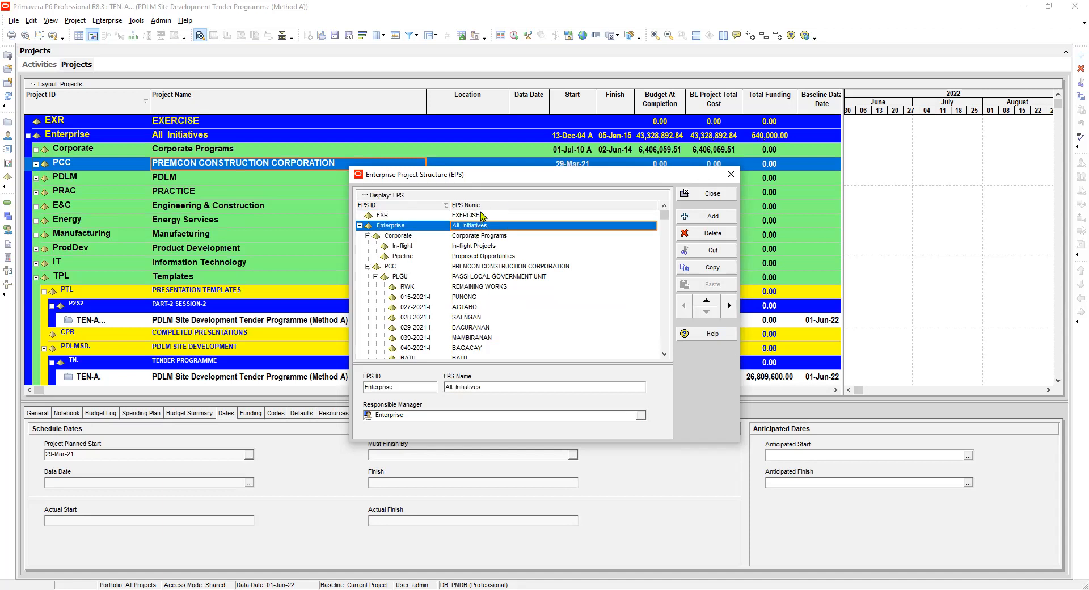
{"action": "left_click", "coordinate": [478, 216]}
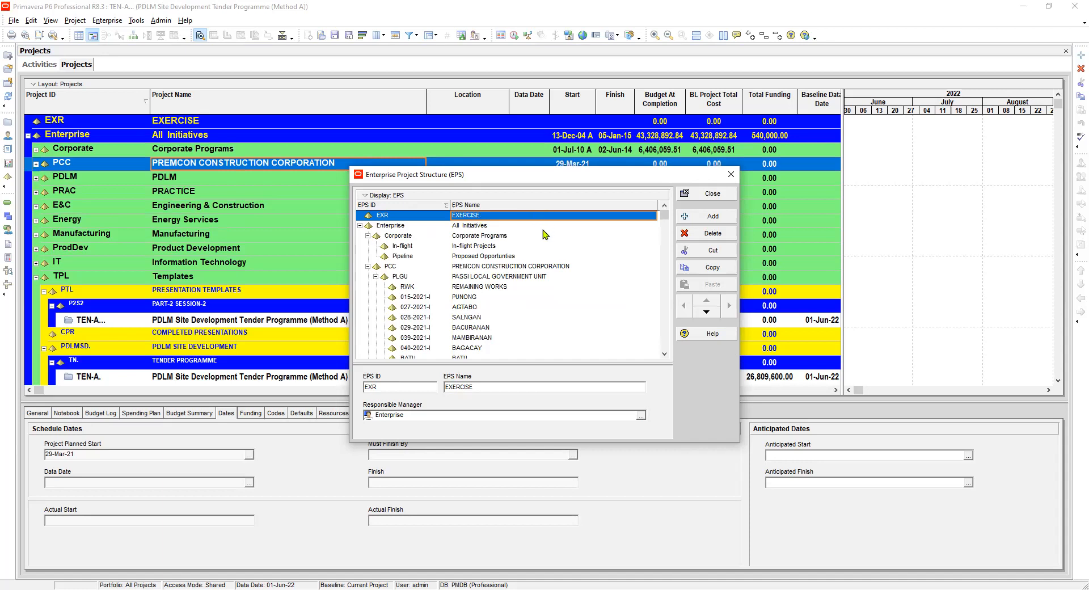
Add a child EPS element under EXERCISE with the EPS ID PDLMSD.
{"action": "left_click", "coordinate": [708, 219]}
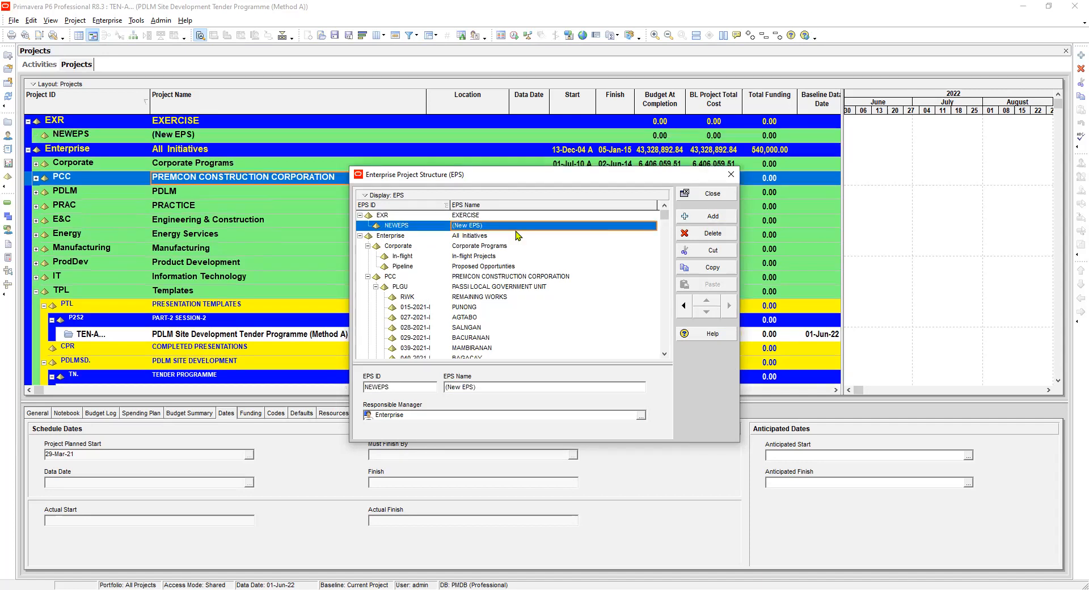
{"action": "left_click", "coordinate": [417, 227]}
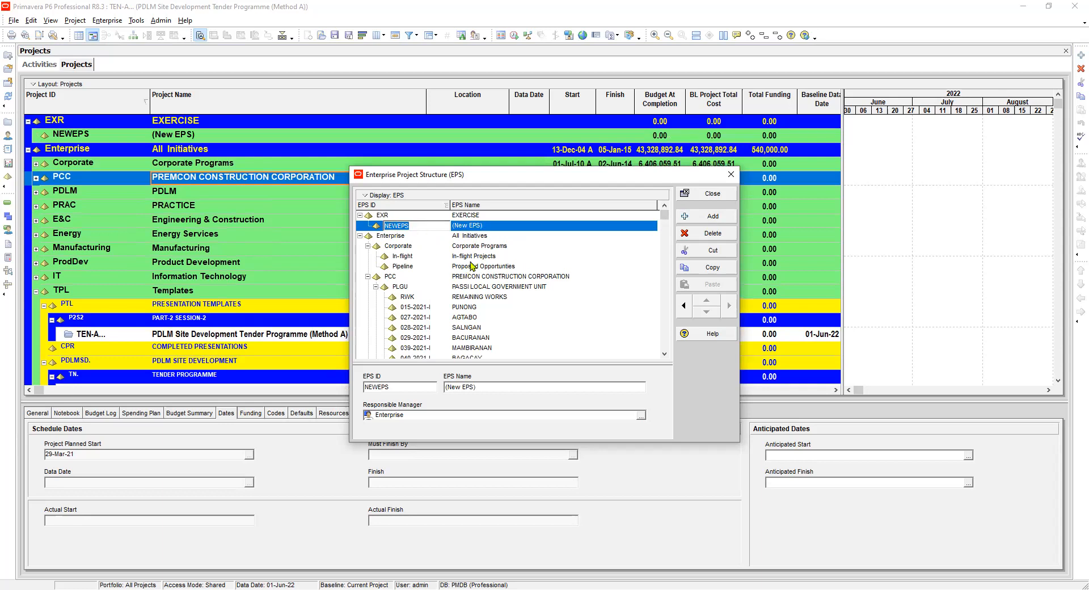
{"action": "type", "text": "PDLMSD"}
{"action": "key", "text": "Tab"}
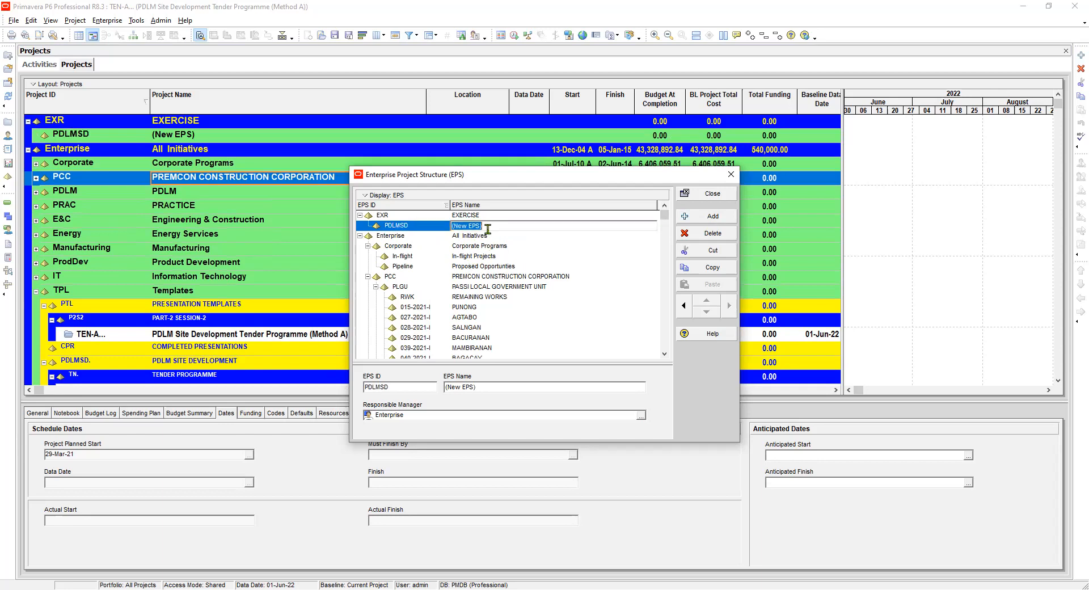
Name the PDLMSD element PDLM SITE DEVELOPMENT and close the Enterprise Project Structure dialog.
{"action": "type", "text": "PDLM SITE DEVELOPMENT"}
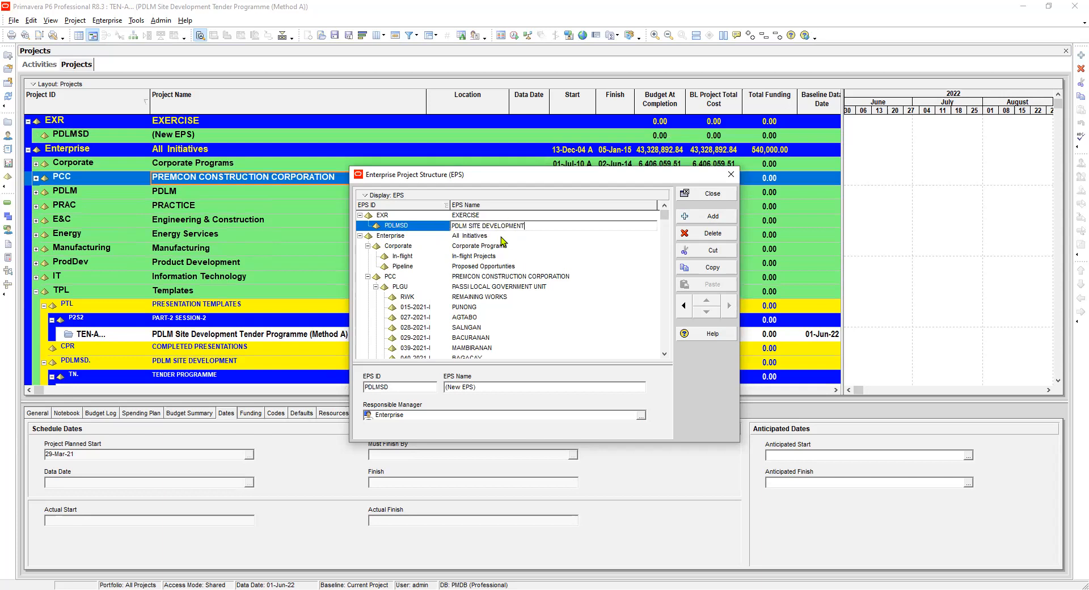
{"action": "left_click", "coordinate": [501, 237]}
{"action": "left_click", "coordinate": [503, 228]}
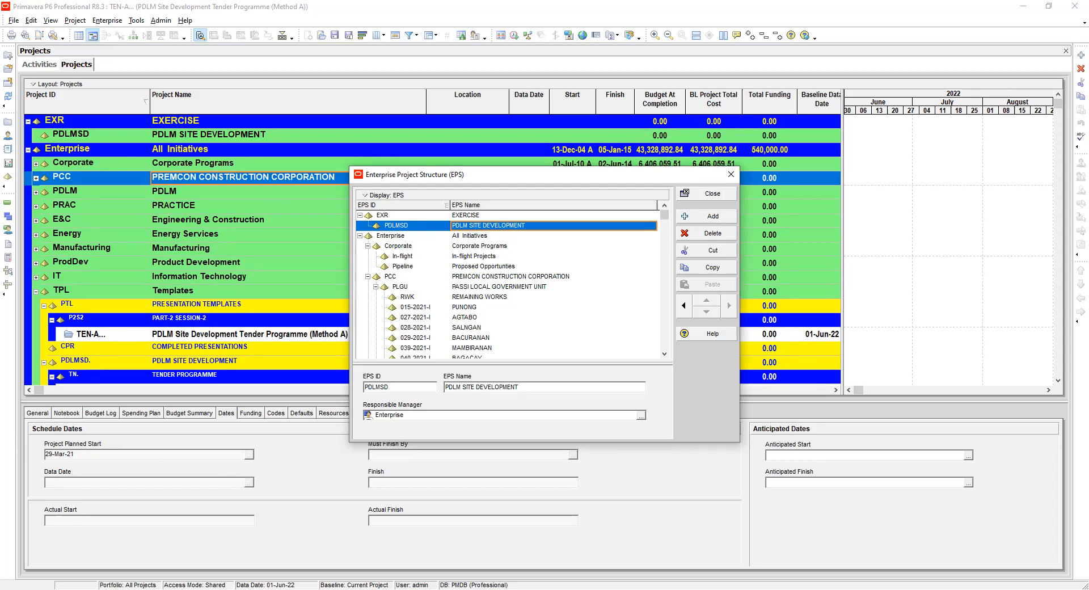
{"action": "left_click", "coordinate": [710, 197]}
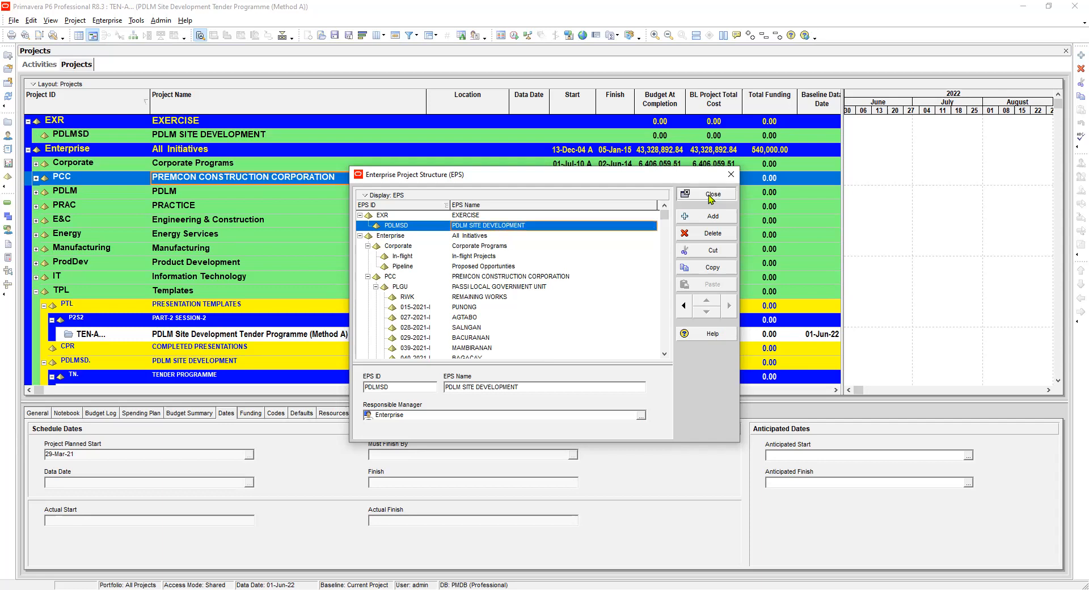
Check the maximum EPS/WBS tree levels in the data limits of the admin preferences.
{"action": "left_click", "coordinate": [161, 20]}
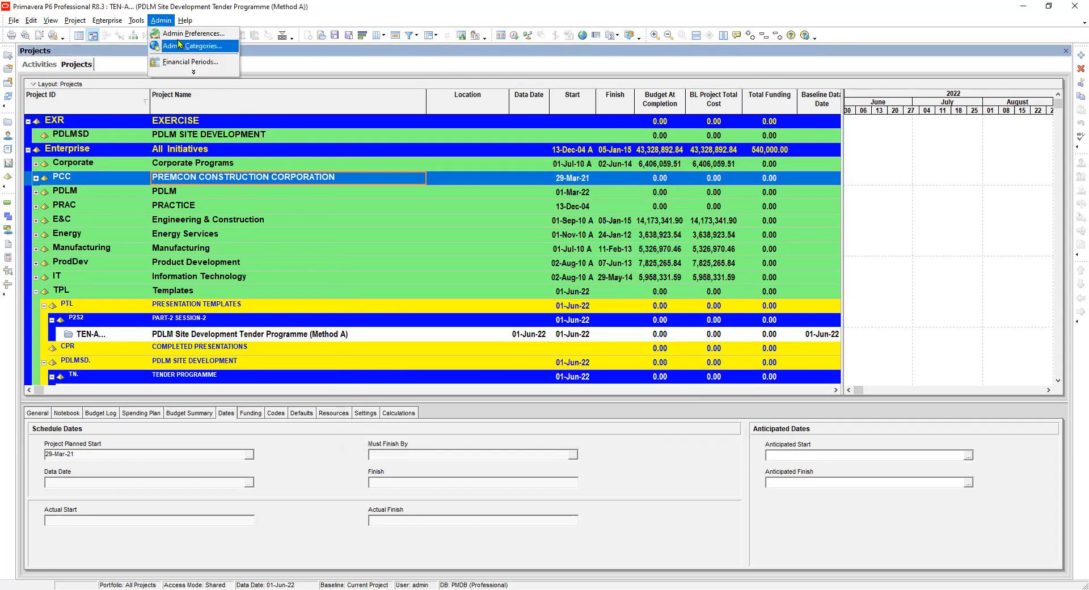
{"action": "left_click", "coordinate": [182, 46]}
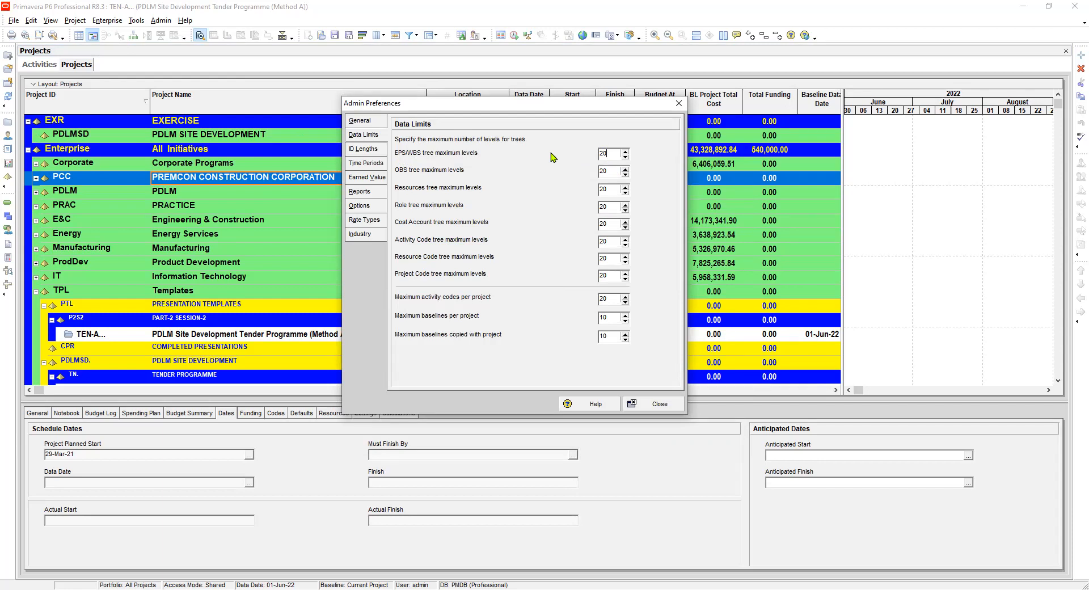
{"action": "left_click", "coordinate": [661, 404]}
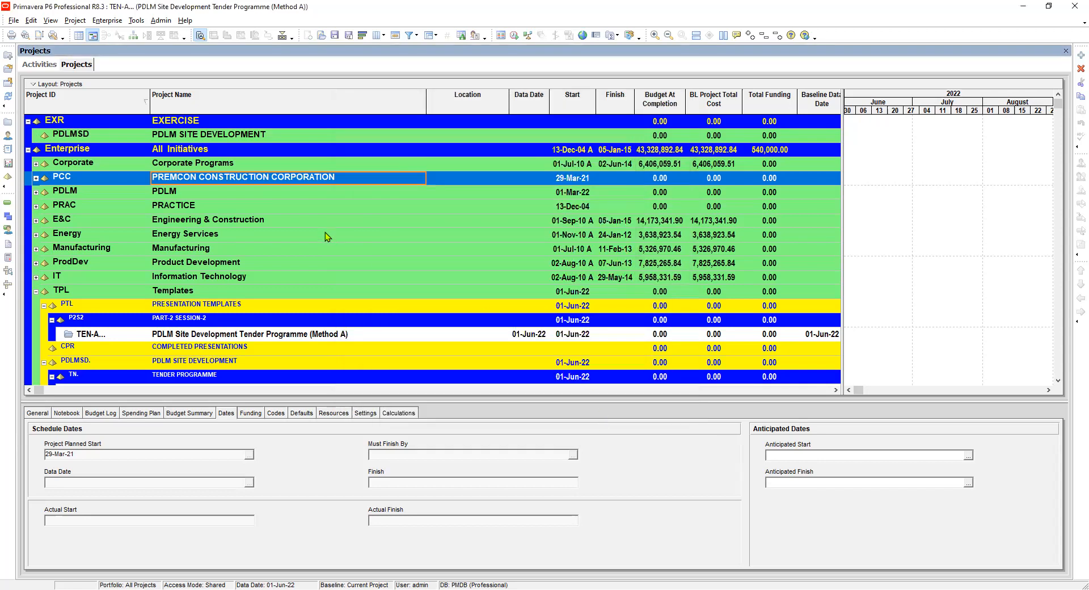
Start creating a new project and assign it to the PDLM SITE DEVELOPMENT EPS under EXERCISE.
{"action": "left_click", "coordinate": [182, 138]}
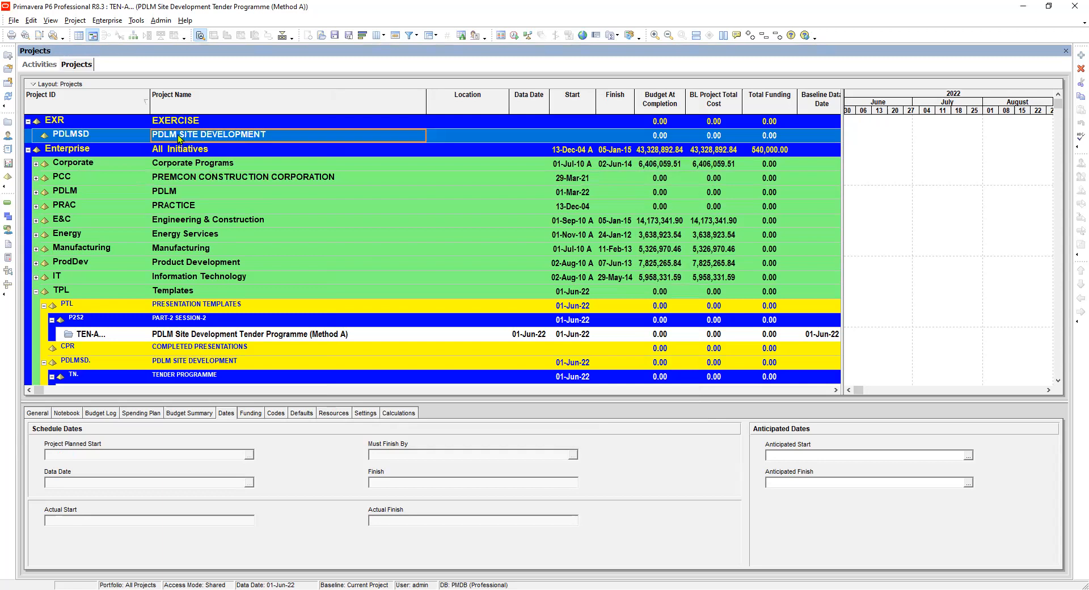
{"action": "left_click", "coordinate": [112, 138]}
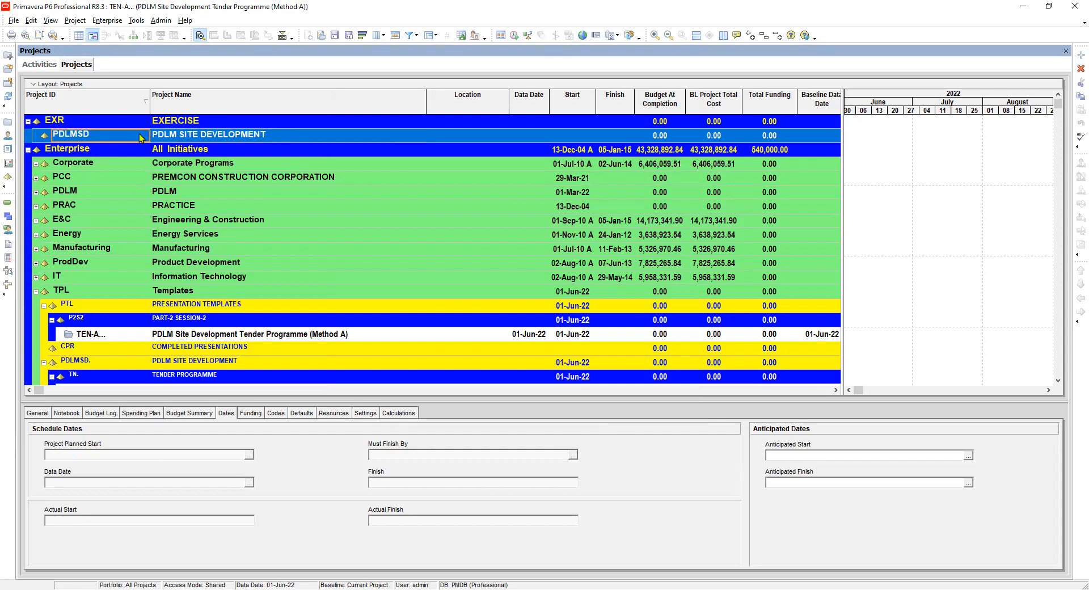
{"action": "left_click", "coordinate": [177, 138]}
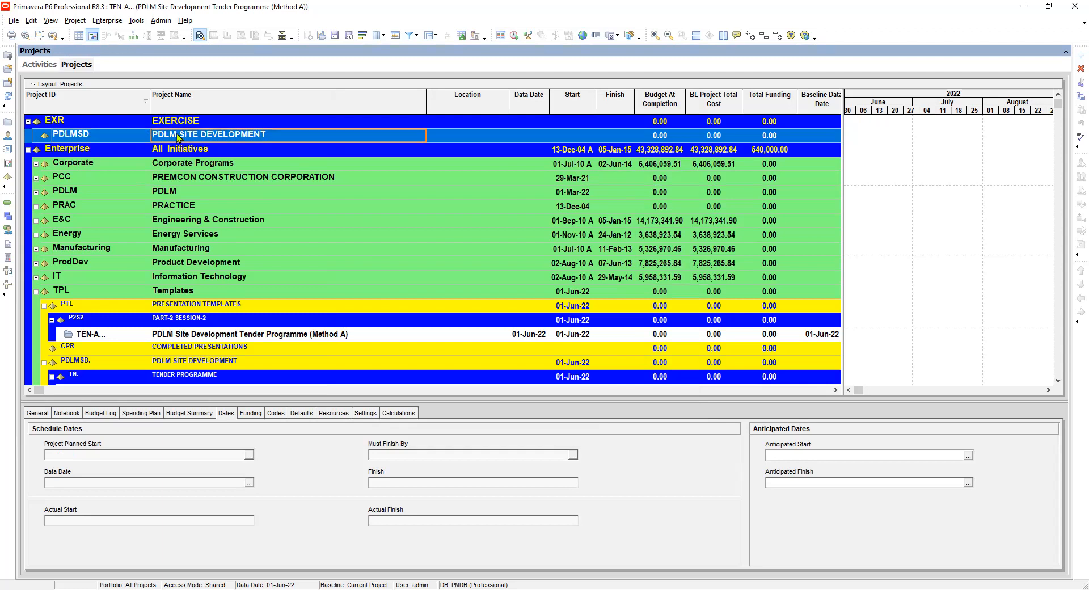
{"action": "left_click", "coordinate": [115, 136]}
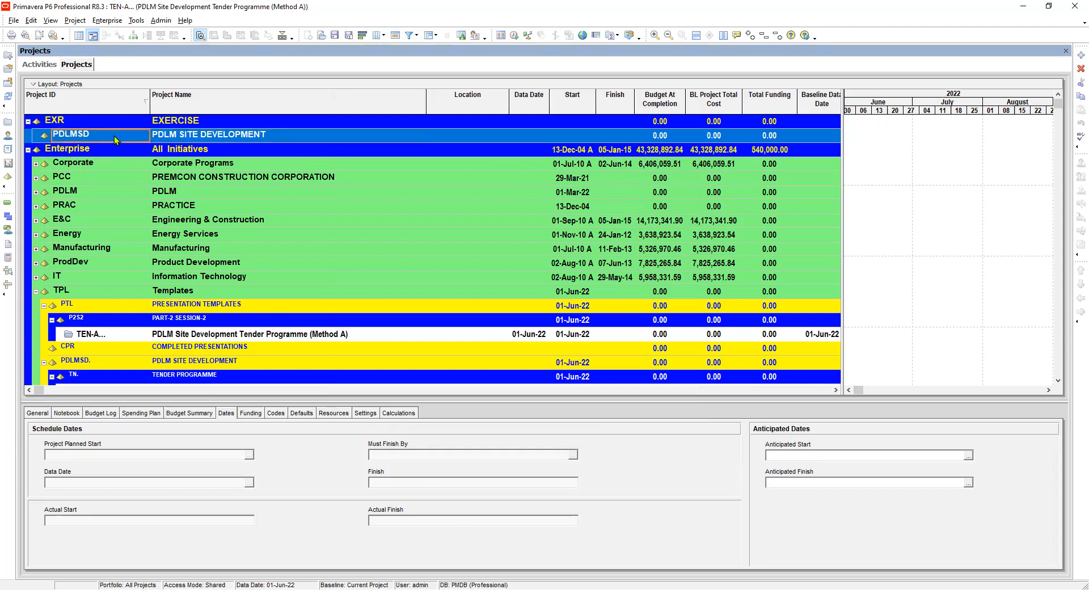
{"action": "left_click", "coordinate": [17, 21]}
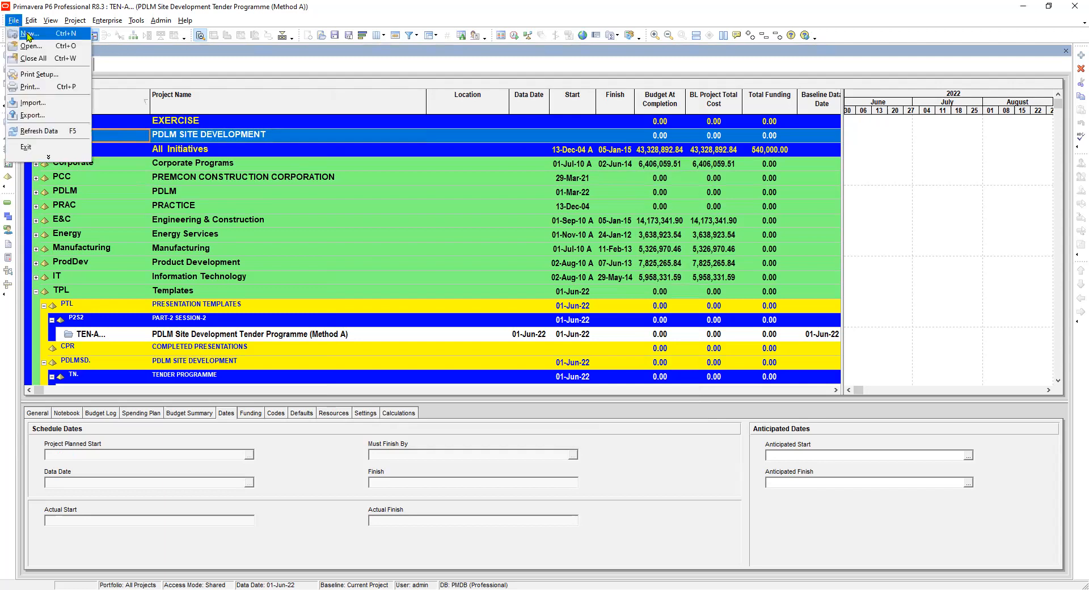
{"action": "left_click", "coordinate": [27, 32]}
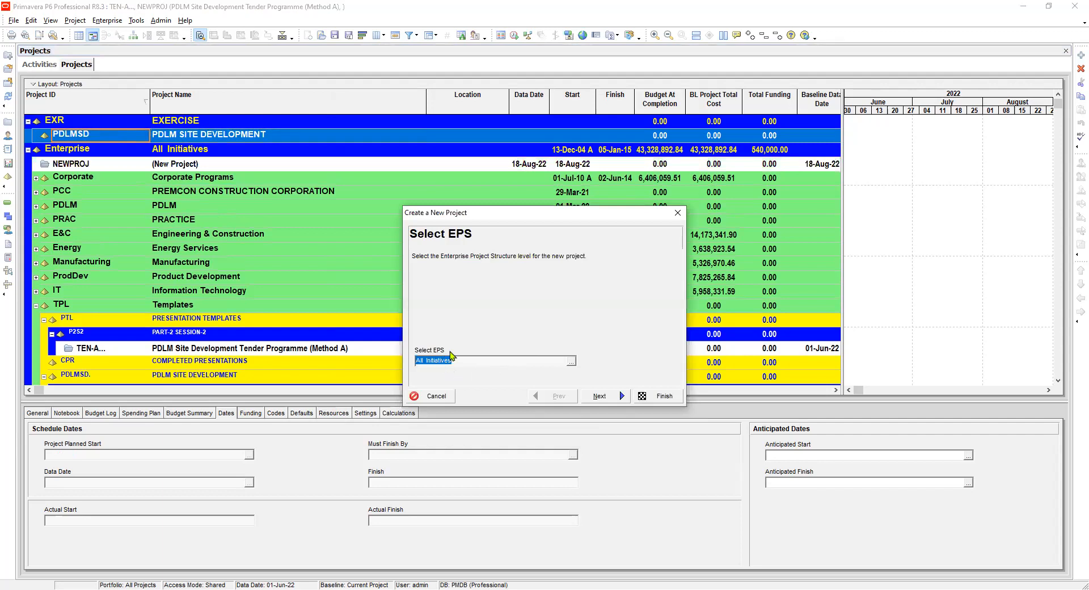
{"action": "left_click", "coordinate": [572, 361]}
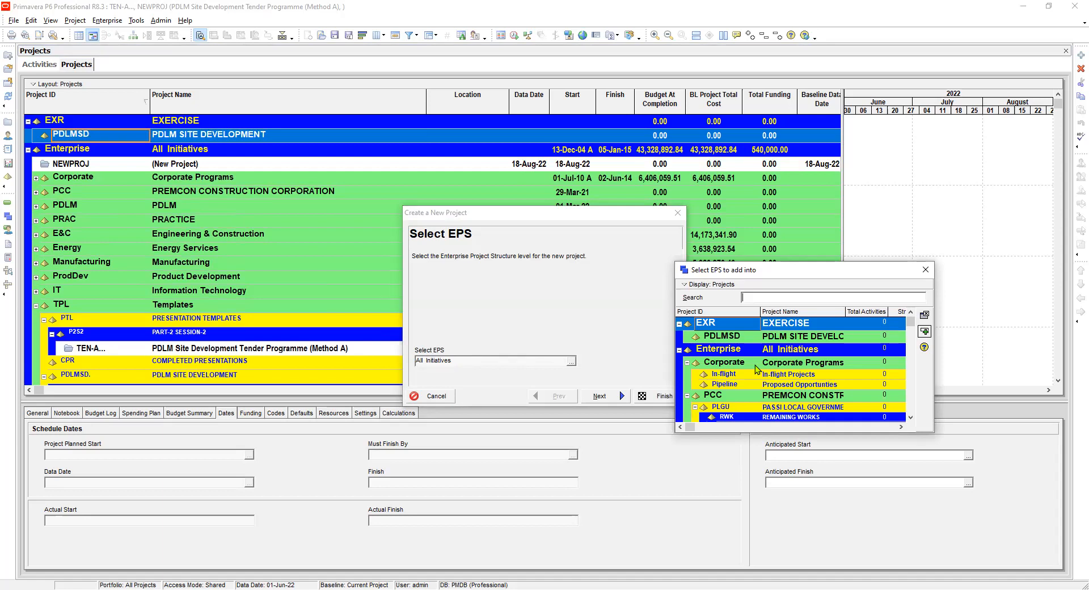
{"action": "key", "text": "Down"}
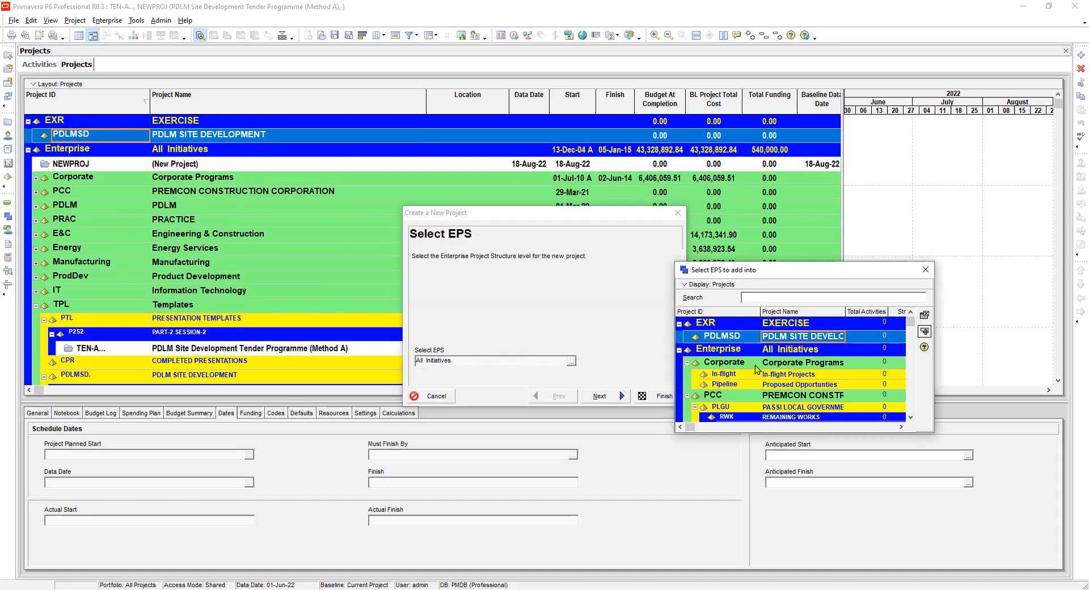
{"action": "key", "text": "Return"}
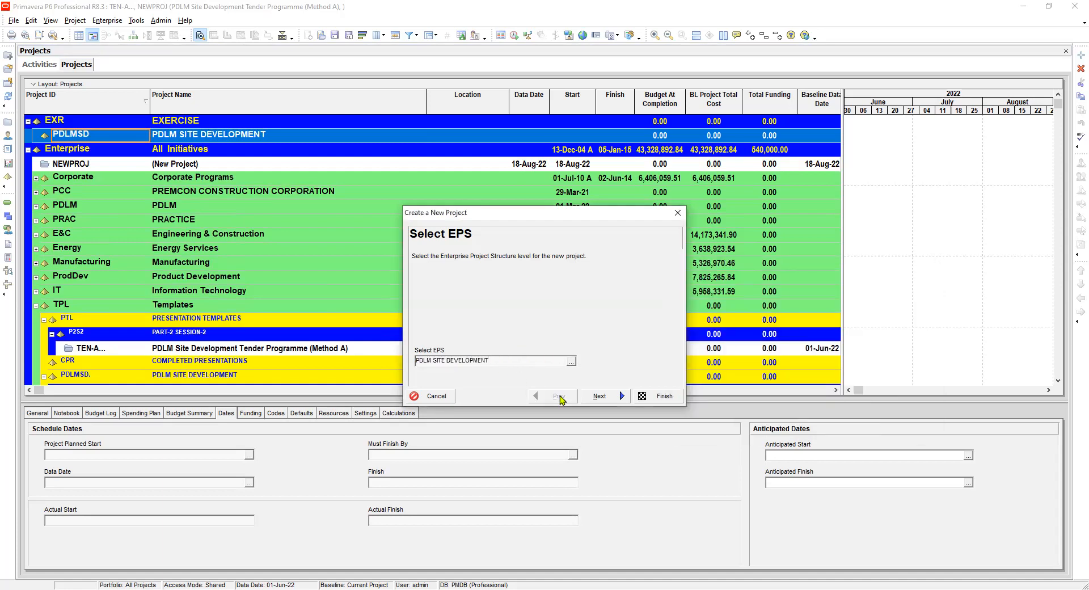
{"action": "left_click", "coordinate": [610, 400]}
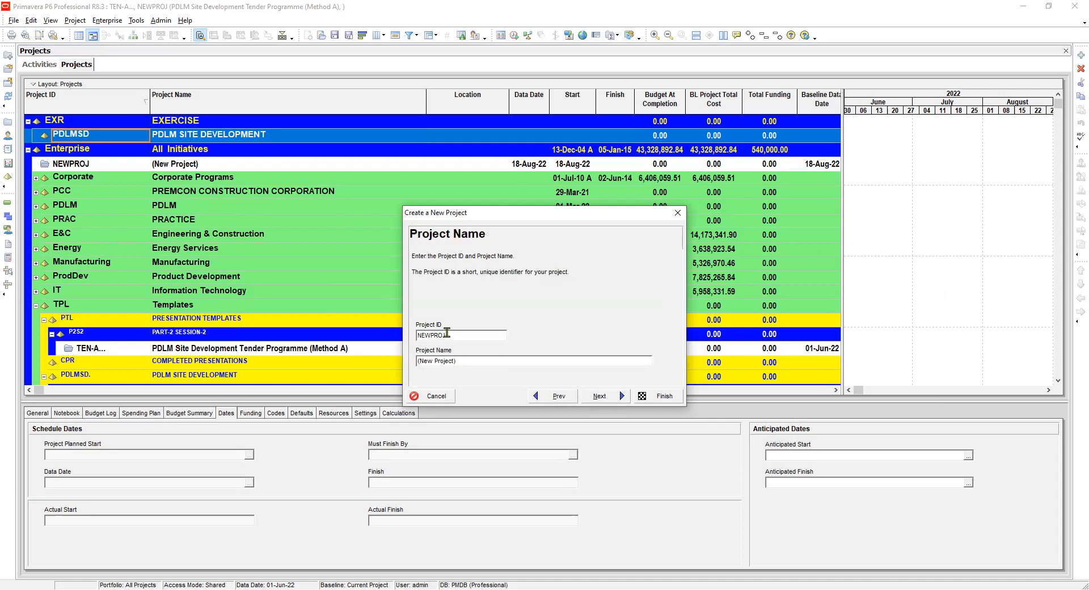
Set the new project's ID to TEN-A.
{"action": "left_click_drag", "start_coordinate": [452, 336], "coordinate": [383, 340]}
{"action": "type", "text": "TEN-A"}
Name the new project PDLM SITE DEVELOPMENT TENDER PROGRAMME (METHOD A) and continue to the project dates.
{"action": "left_click_drag", "start_coordinate": [458, 361], "coordinate": [380, 355]}
{"action": "type", "text": "PDLM S"}
{"action": "type", "text": "ITE DEVELOPMENT"}
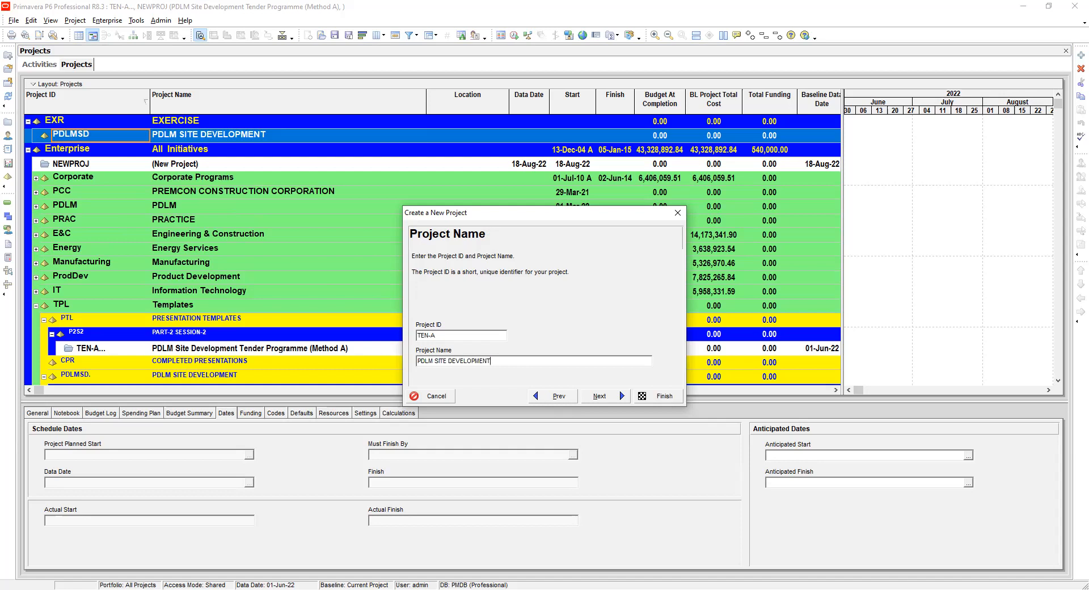
{"action": "type", "text": " TENDER PROGRAMME (METHOD A)"}
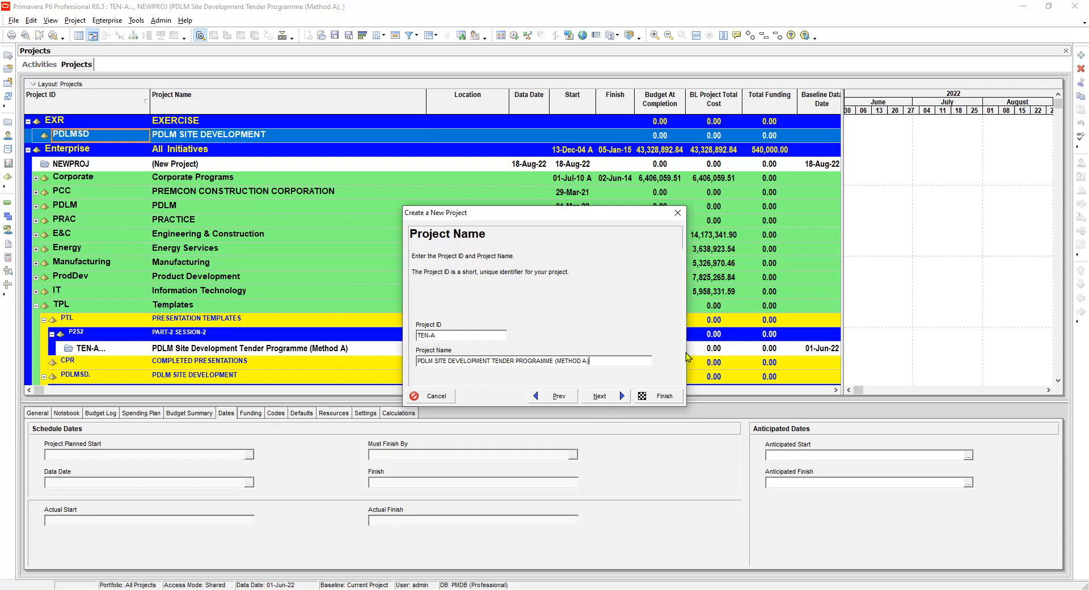
{"action": "left_click", "coordinate": [599, 395]}
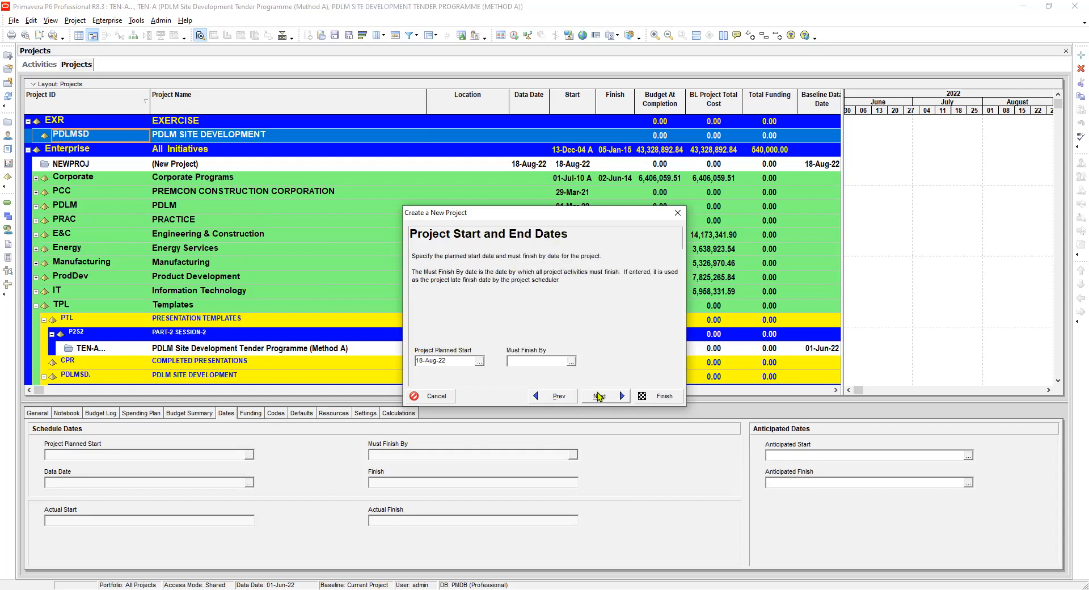
Set the project planned start to 01-Jun-22.
{"action": "left_click", "coordinate": [480, 361]}
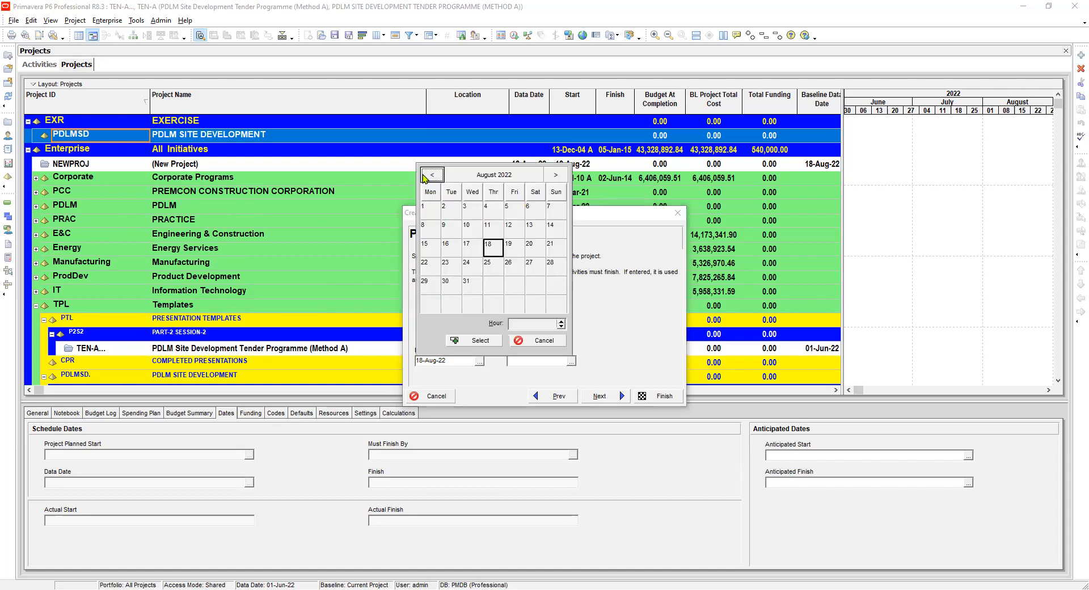
{"action": "left_click", "coordinate": [425, 174]}
{"action": "left_click", "coordinate": [425, 175]}
{"action": "left_click", "coordinate": [426, 174]}
{"action": "left_click", "coordinate": [556, 174]}
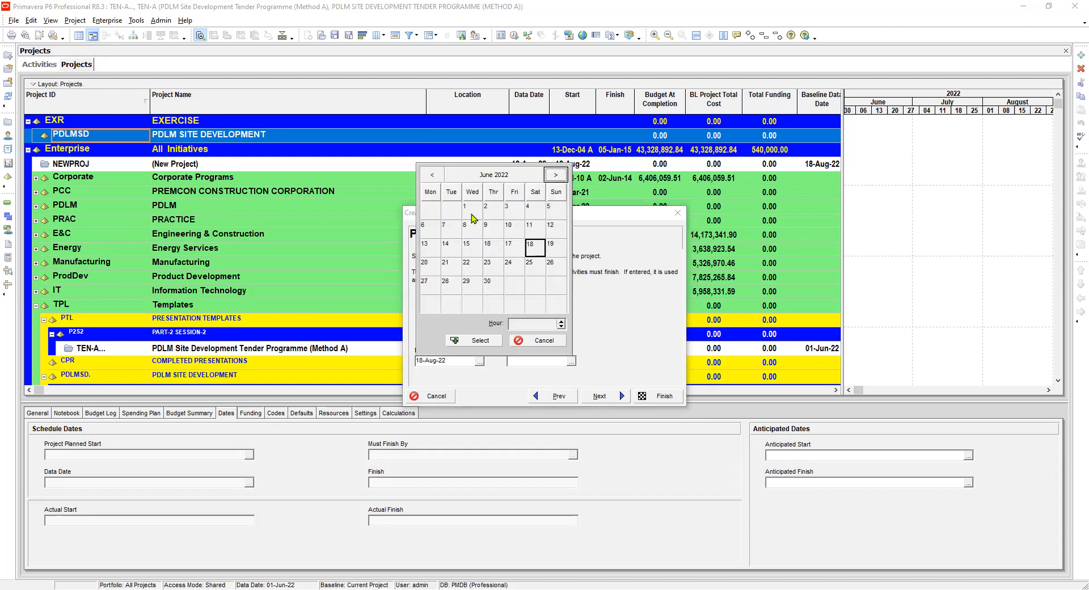
{"action": "left_click", "coordinate": [472, 213]}
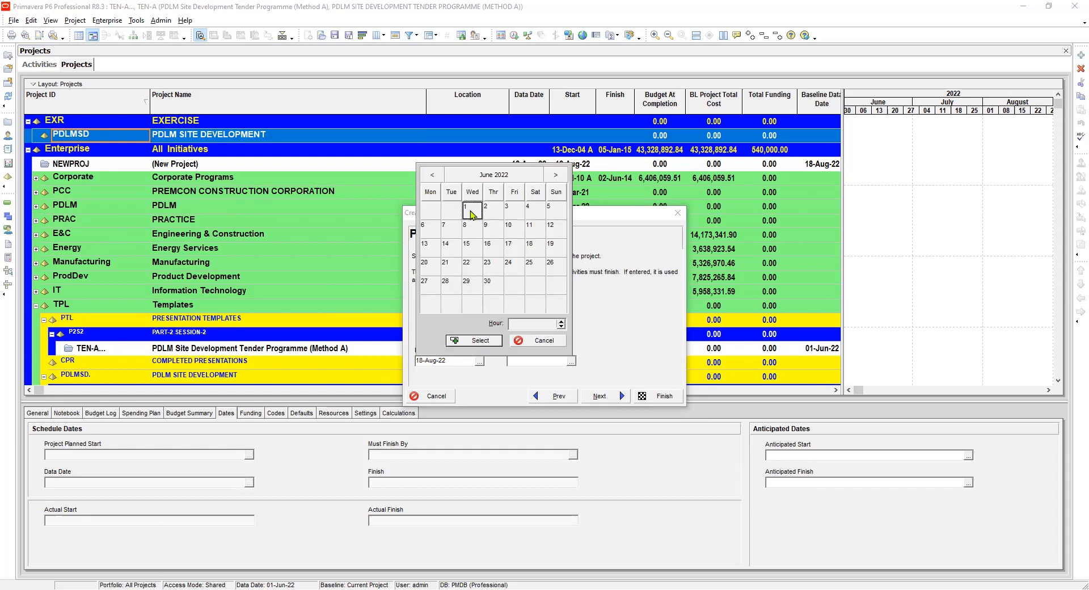
{"action": "left_click", "coordinate": [489, 341]}
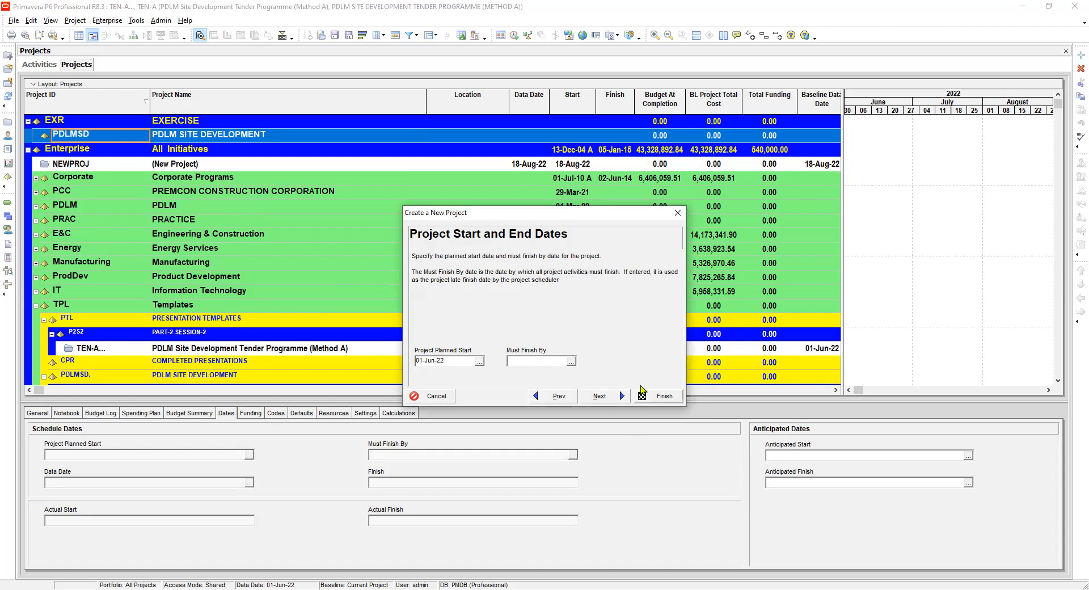
Set the project's Must Finish By date to 28-Mar-23 and finish creating the project.
{"action": "left_click", "coordinate": [570, 361]}
{"action": "left_click", "coordinate": [603, 180]}
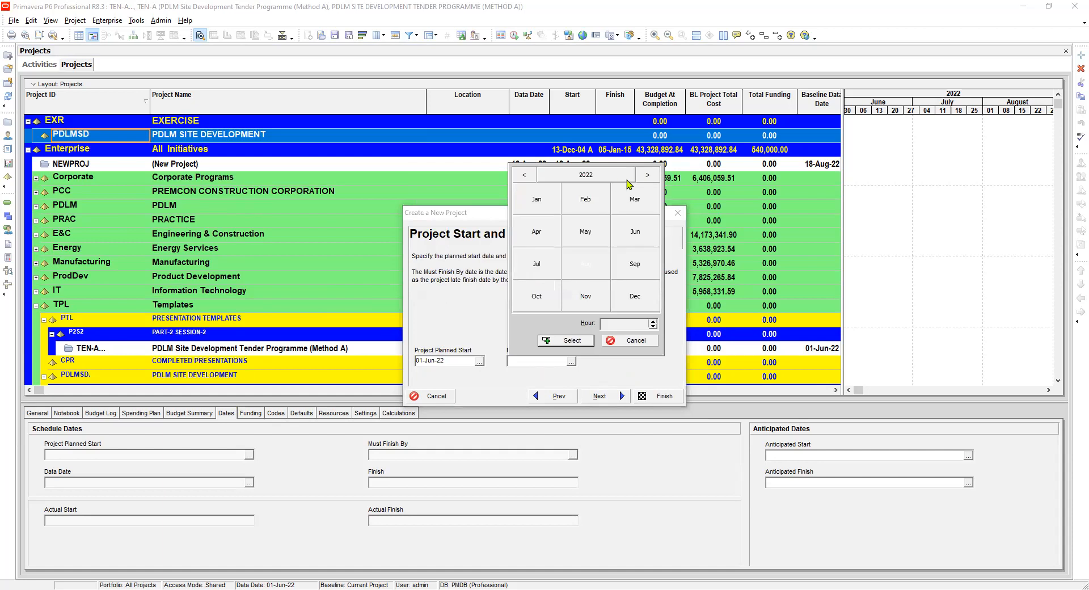
{"action": "left_click", "coordinate": [646, 175]}
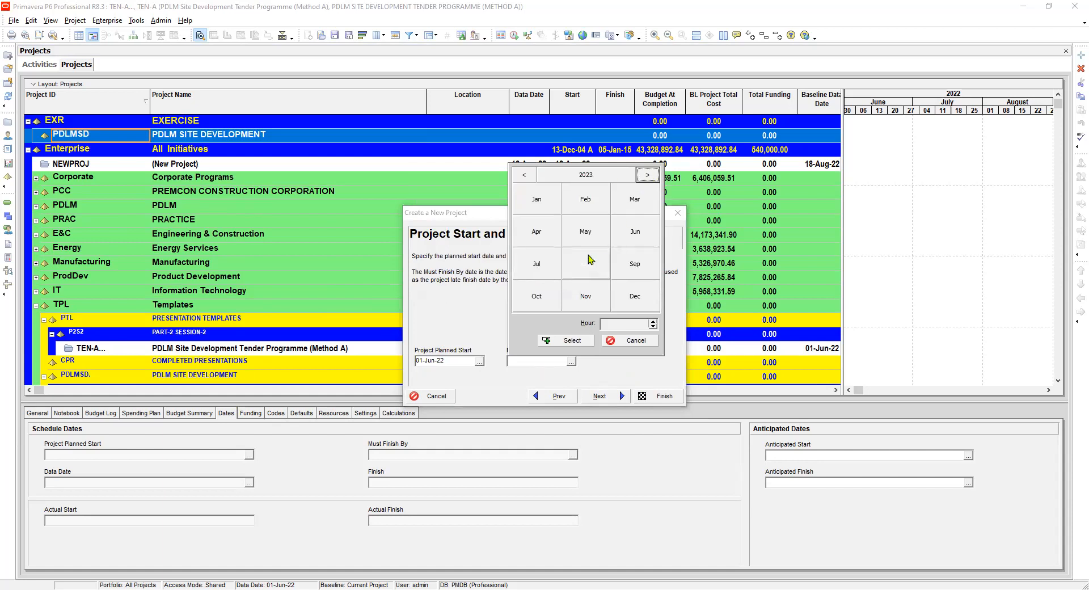
{"action": "left_click", "coordinate": [635, 200]}
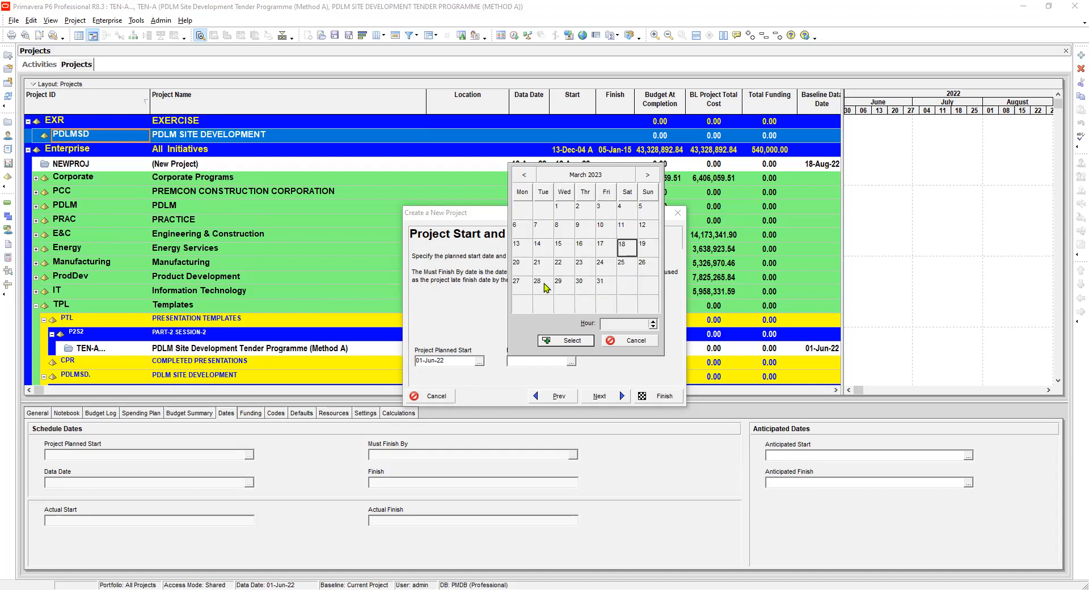
{"action": "double_click", "coordinate": [543, 283]}
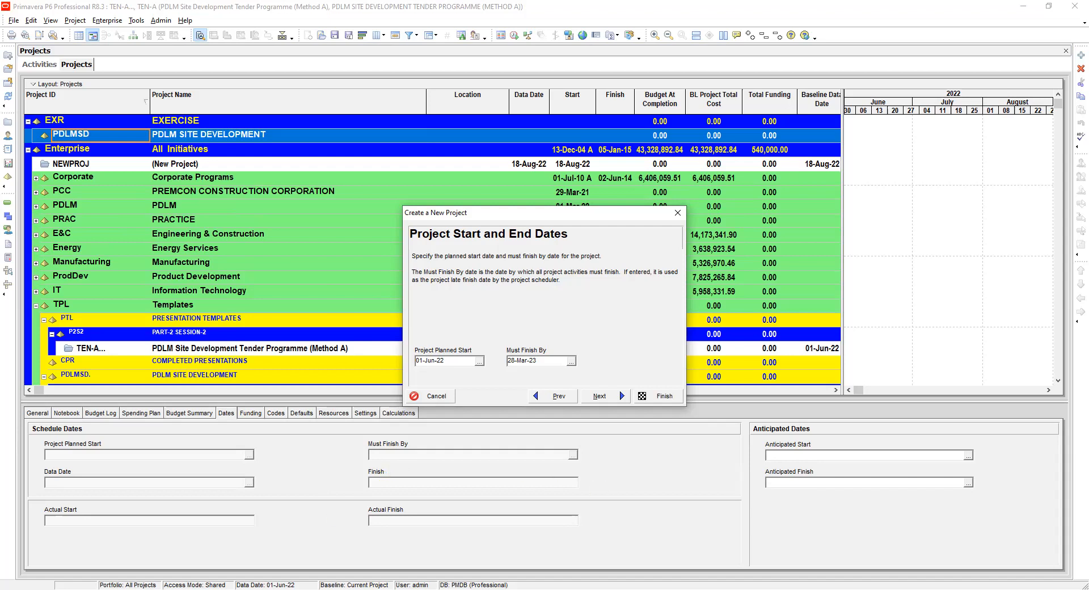
{"action": "left_click", "coordinate": [671, 397]}
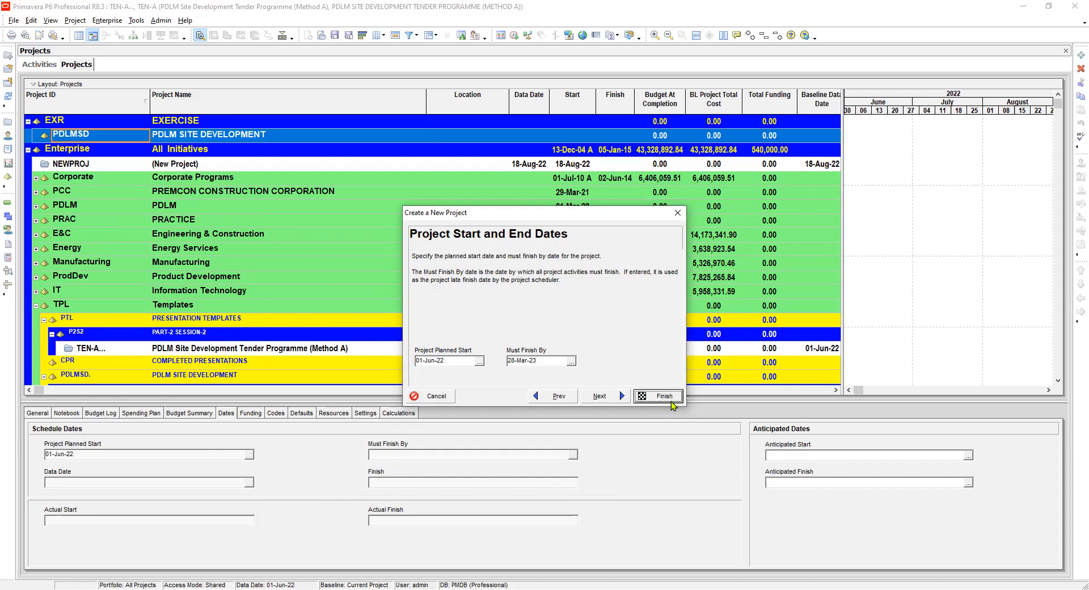